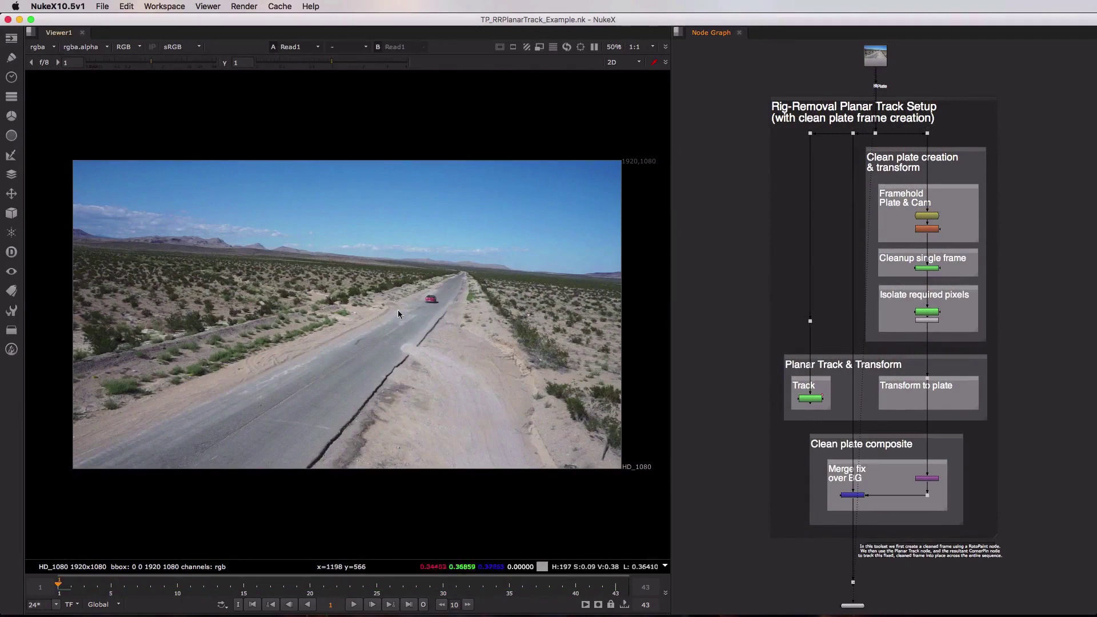
Inspect the source plate up close and focus the node graph on the Clean plate creation & transform section.
key(plus)
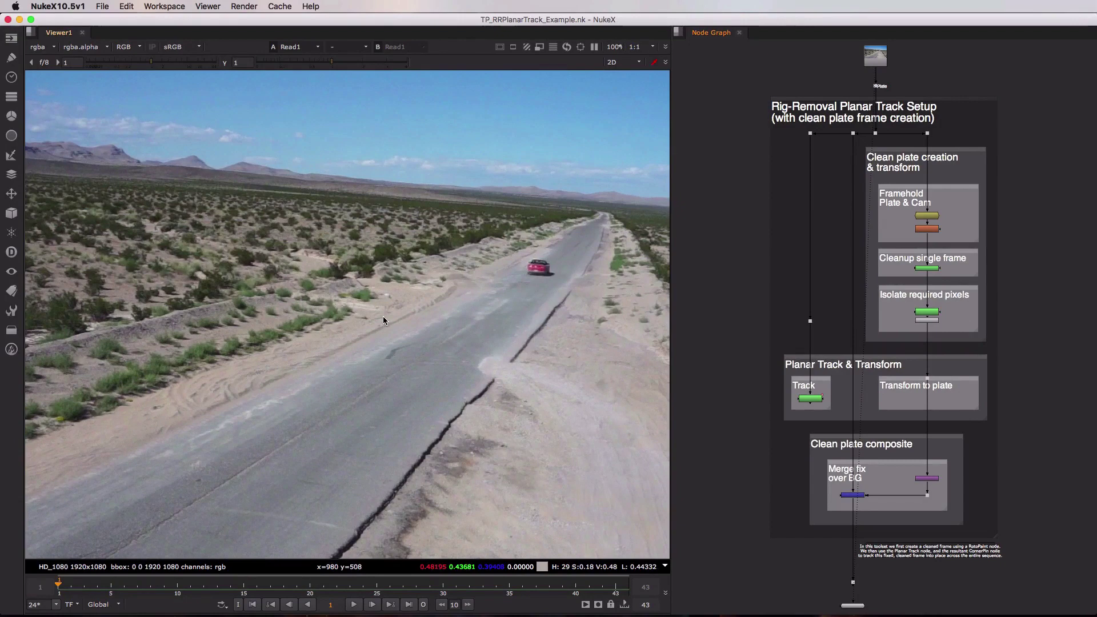
middle_drag(732, 213, 728, 240)
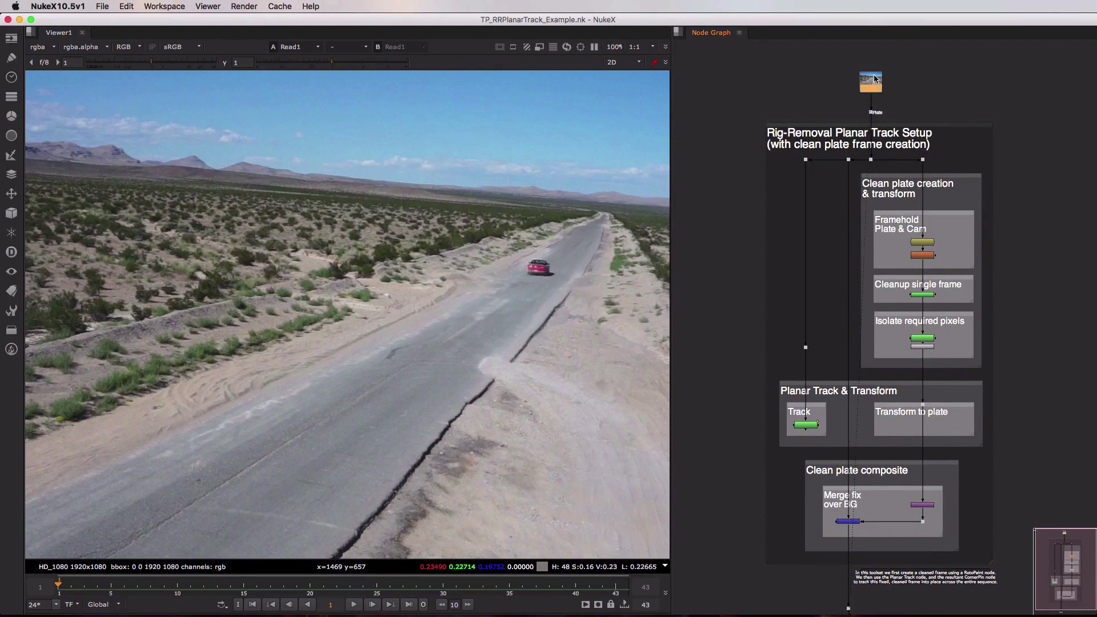
drag(870, 79, 866, 74)
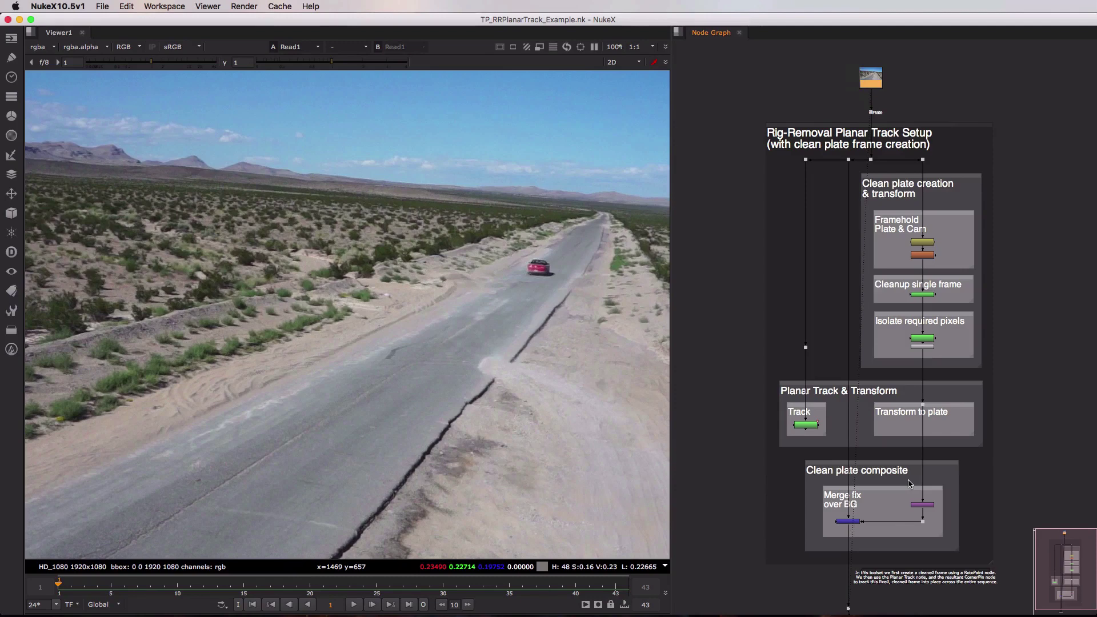
click(903, 177)
key(f)
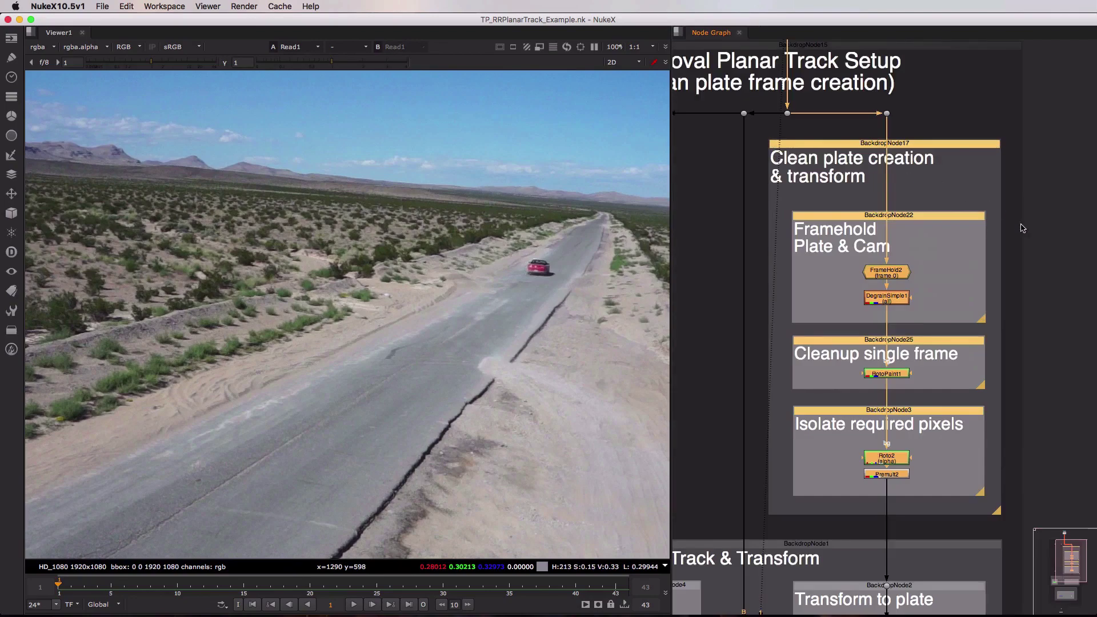
click(1049, 230)
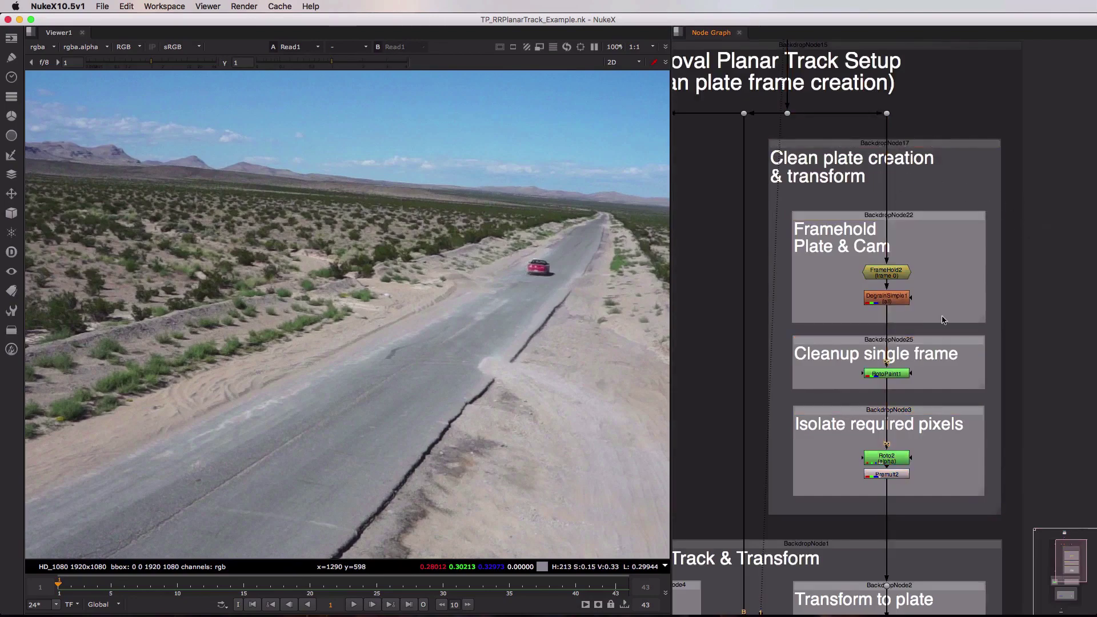
View the output of FrameHold2 and of DegrainSimple1 in the Framehold Plate & Cam group.
click(885, 275)
key(1)
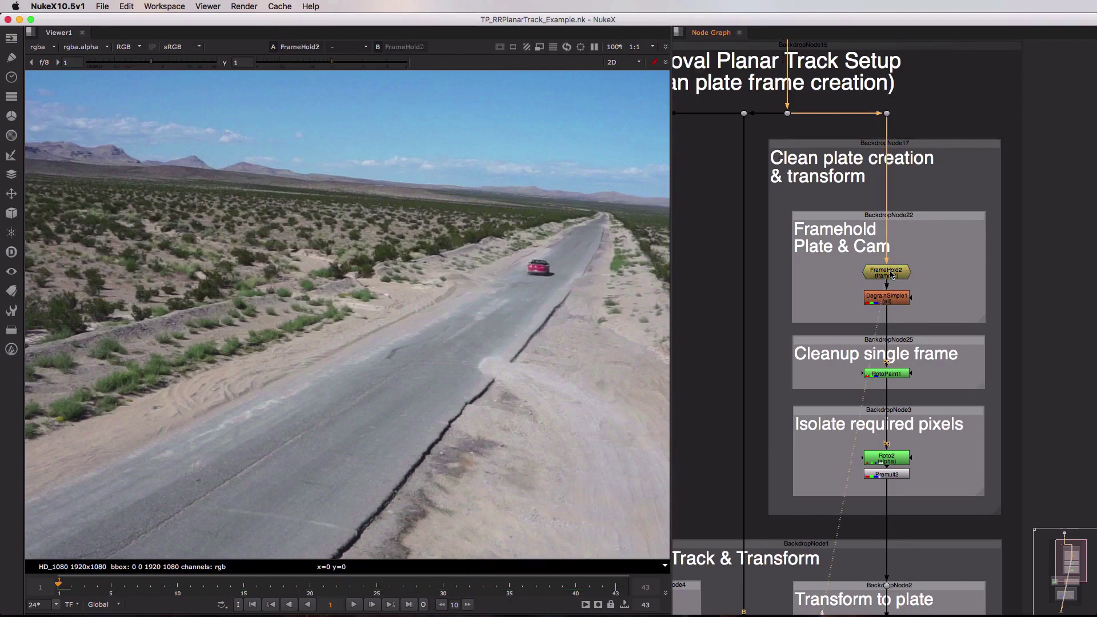
click(893, 299)
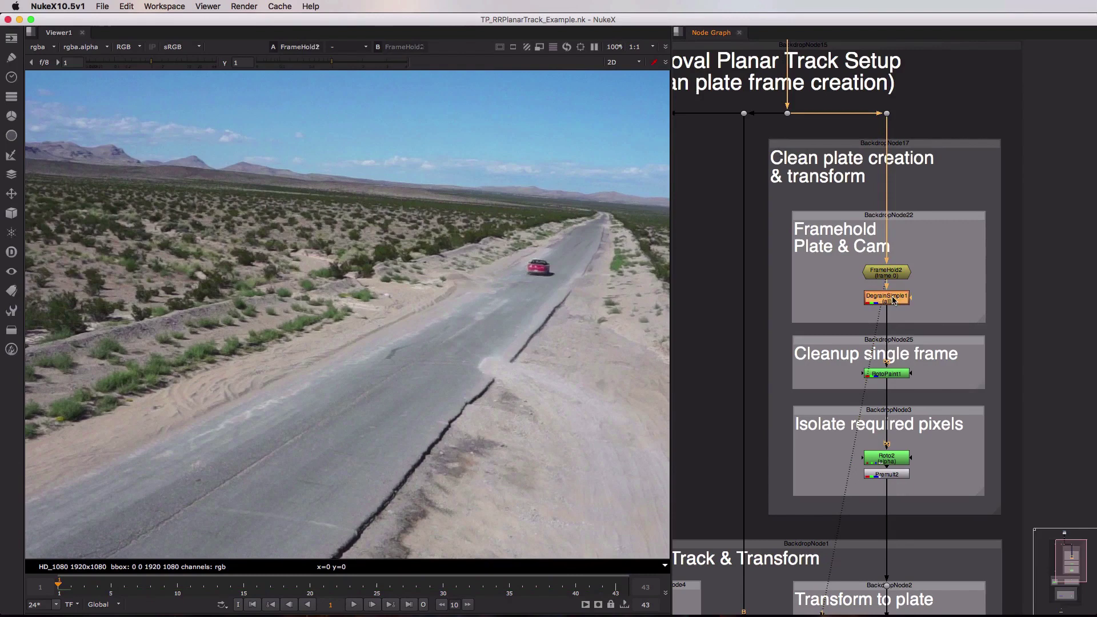
key(1)
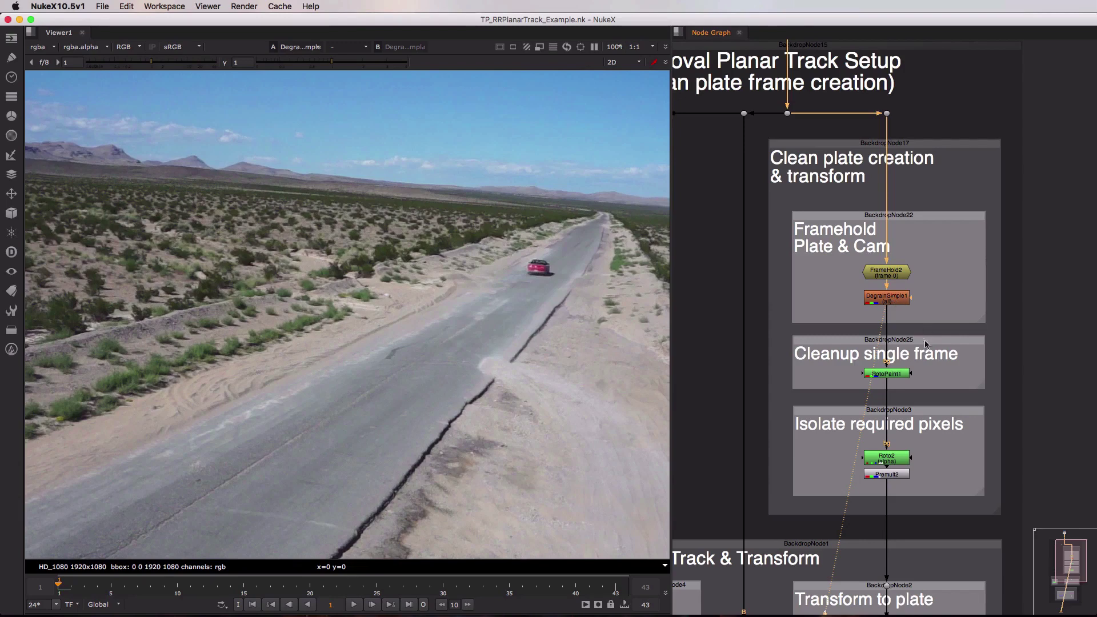
View RotoPaint1 and toggle it off and on to compare the cleaned frame with the original plate.
click(892, 375)
key(1)
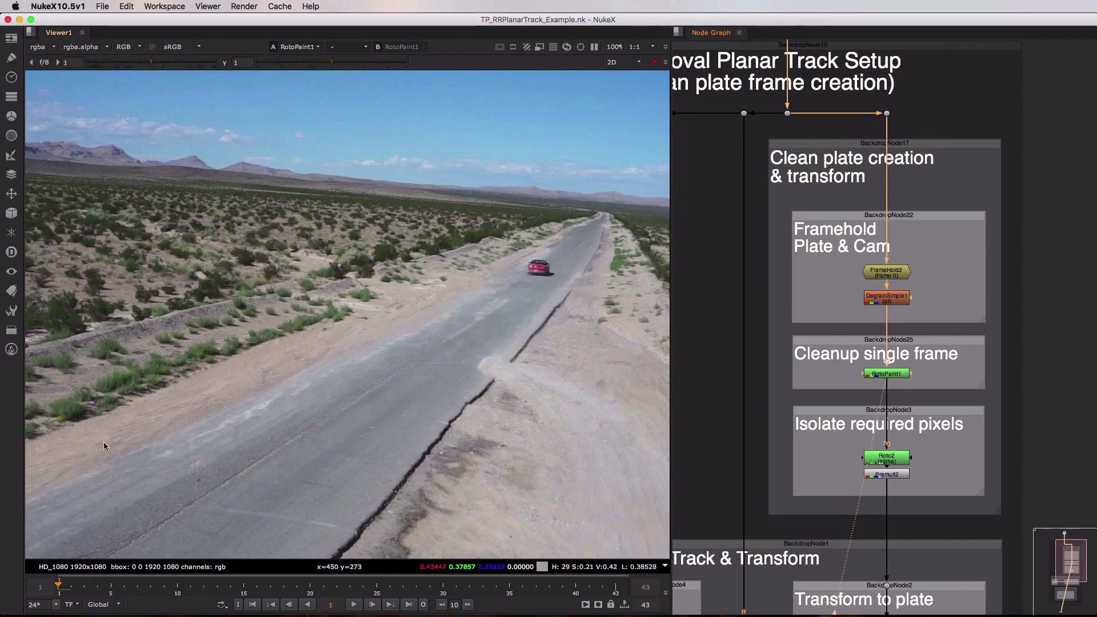
click(887, 372)
key(d)
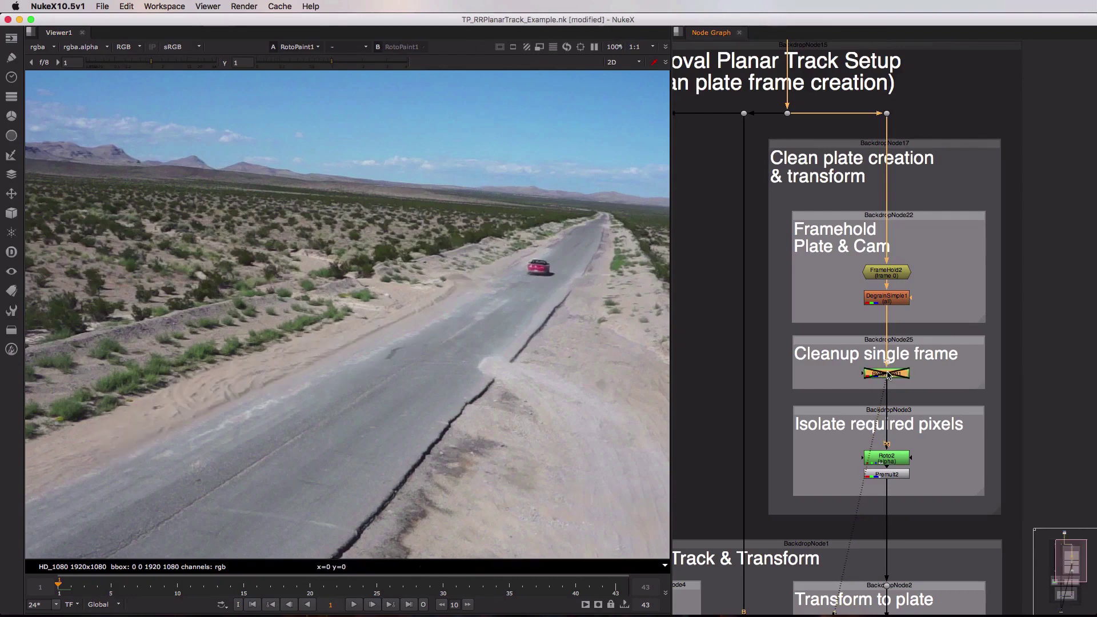
key(d)
key(d)
key(d)
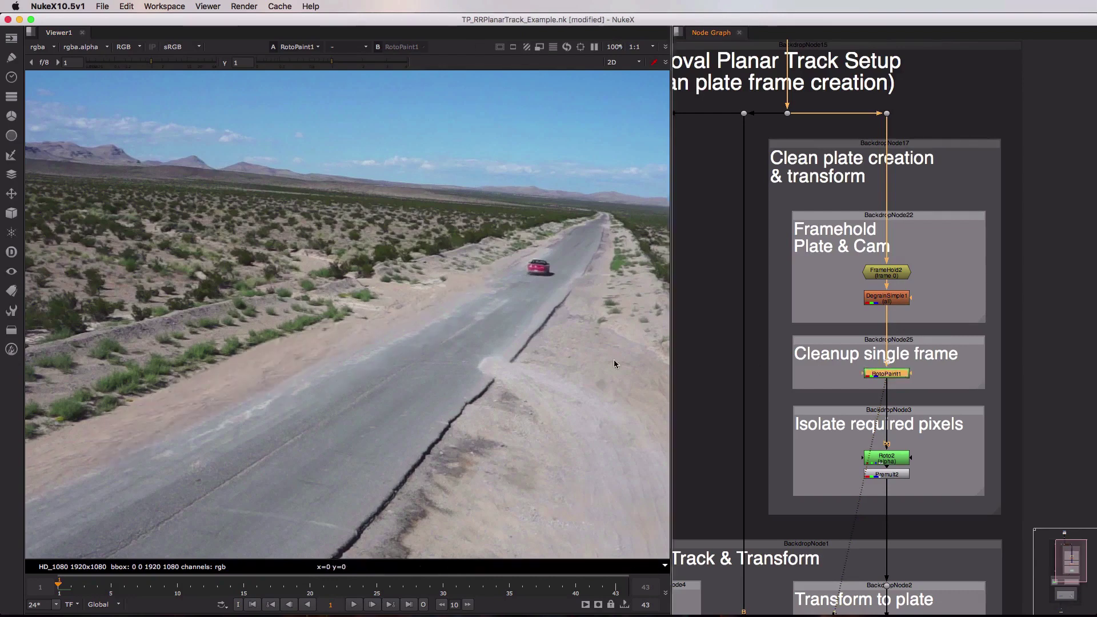
key(d)
key(d)
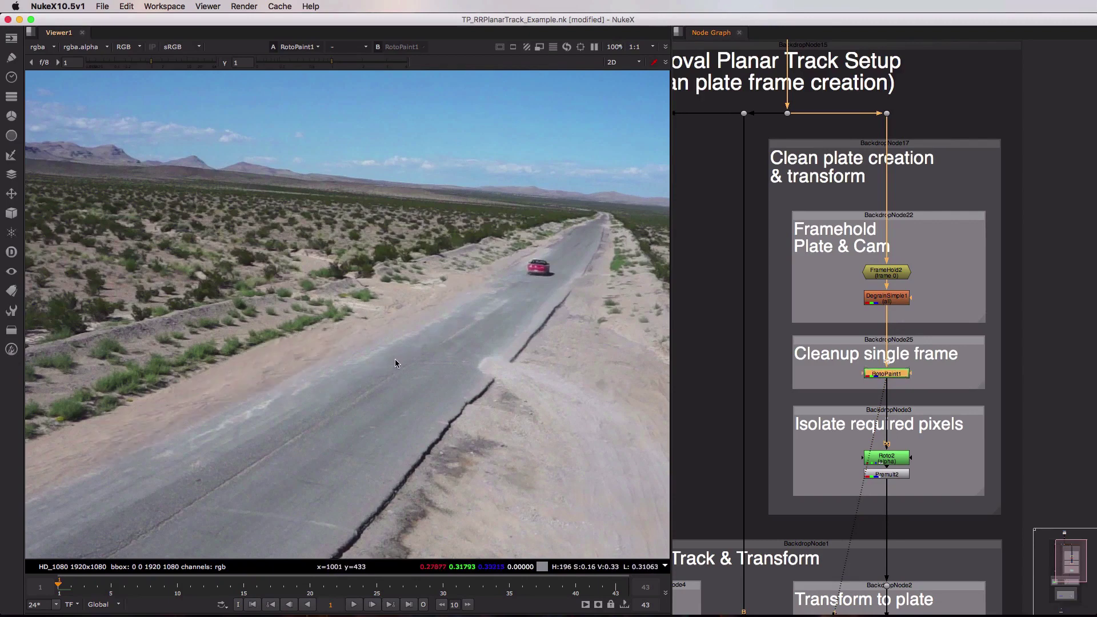
View the output of Roto2 and of Premult2 in the Isolate required pixels group.
click(880, 460)
key(1)
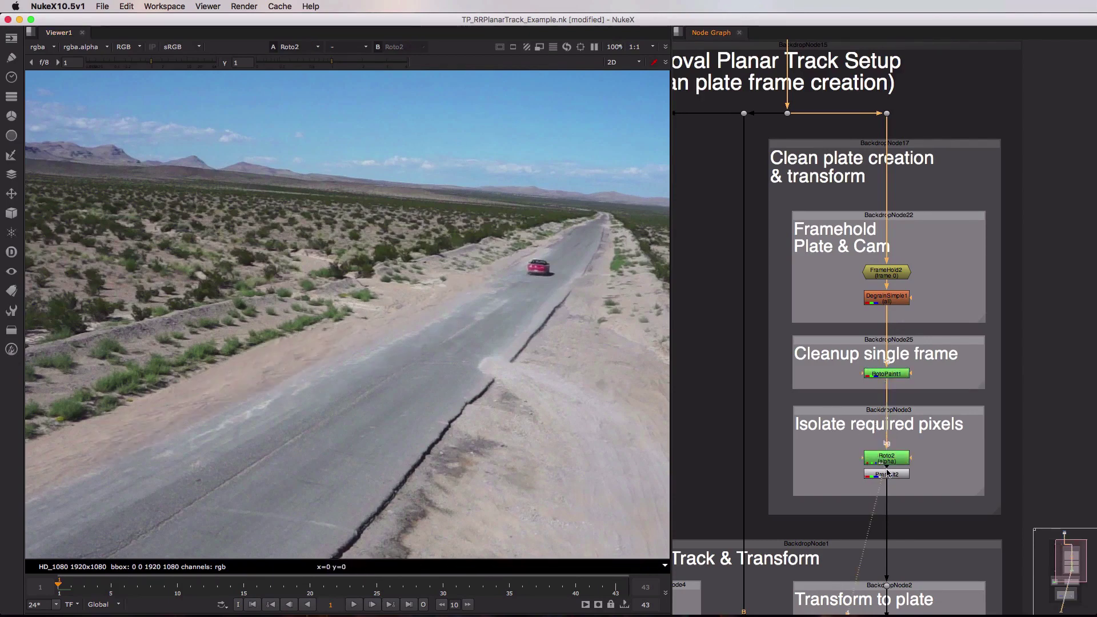
click(886, 474)
key(1)
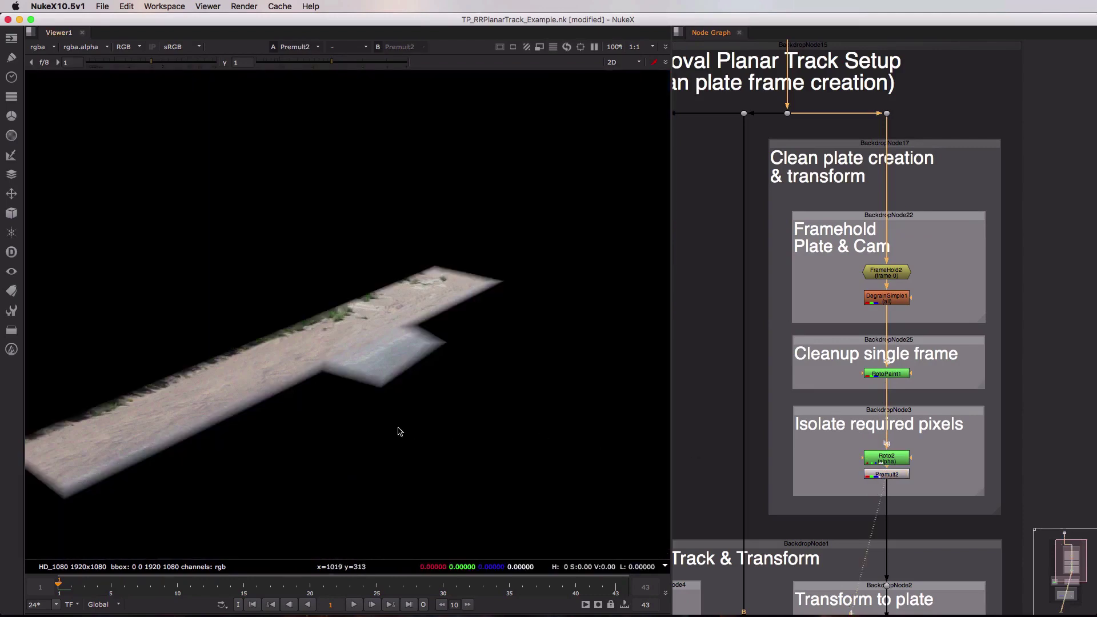
Check the isolated patch's alpha channel, return to the full-frame colour view and save the script.
middle_drag(400, 432, 468, 404)
key(a)
key(a)
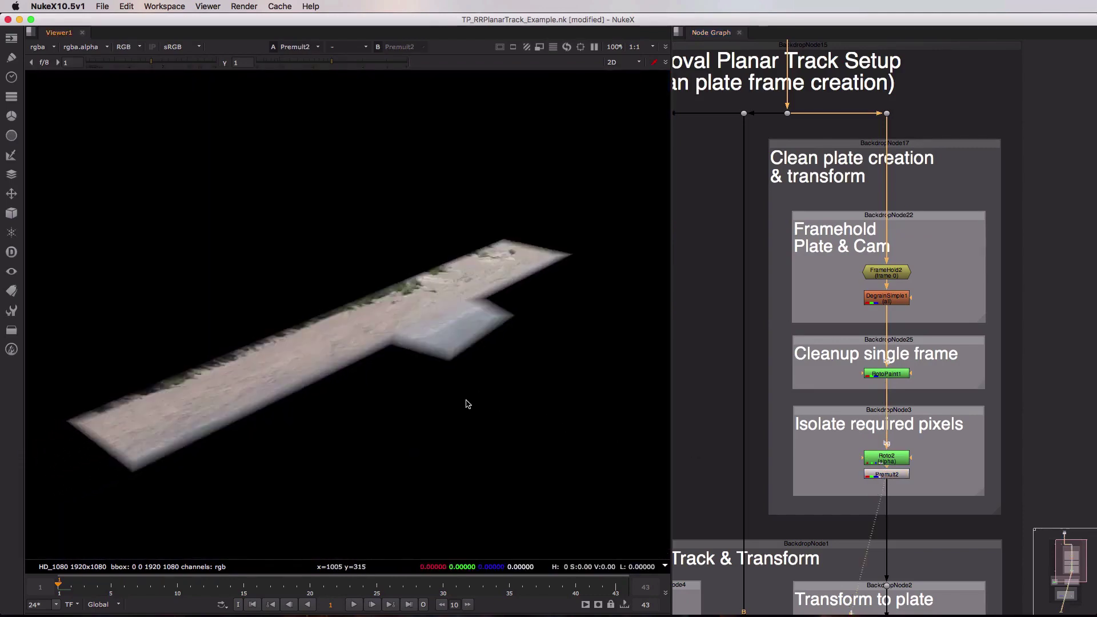
key(a)
key(a)
key(f)
key(super+s)
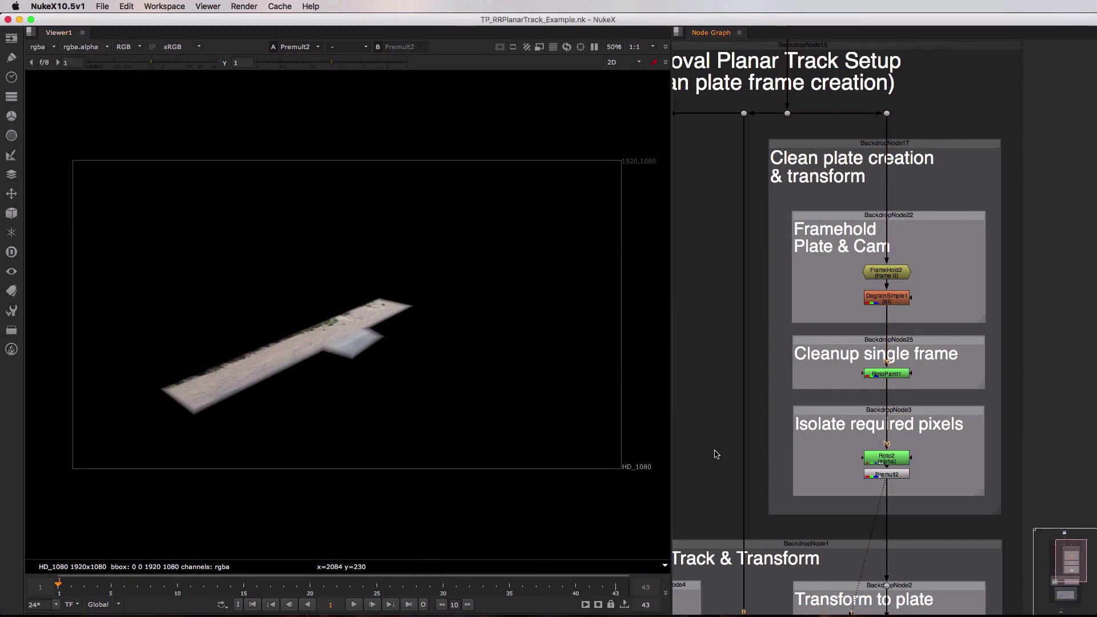
View the Roto1 node in the Track group and open its properties.
middle_drag(716, 455, 794, 235)
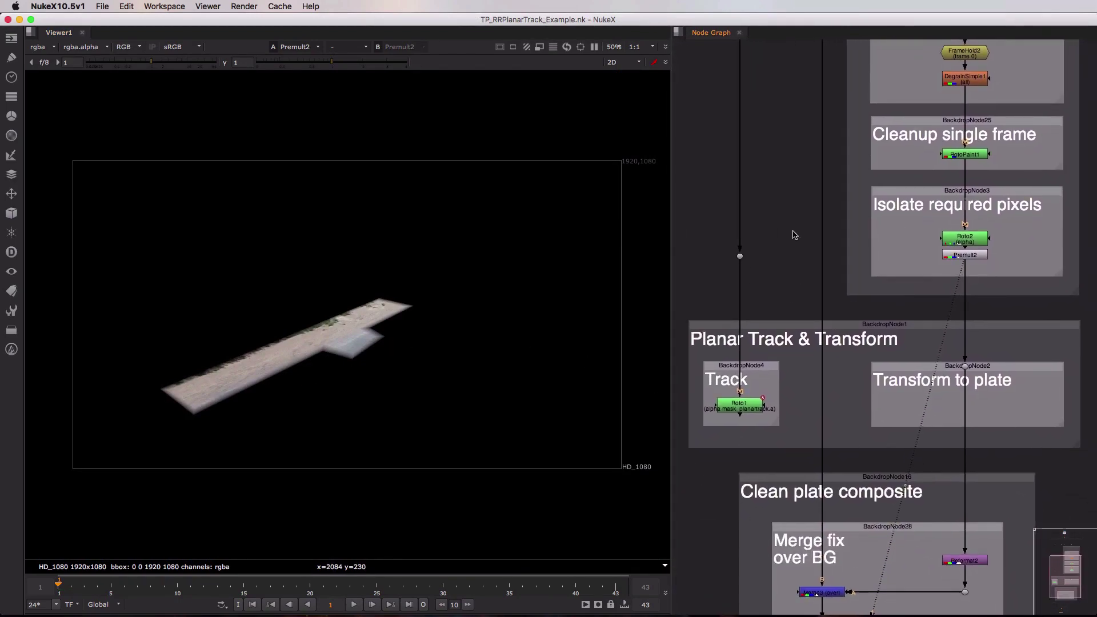
click(759, 368)
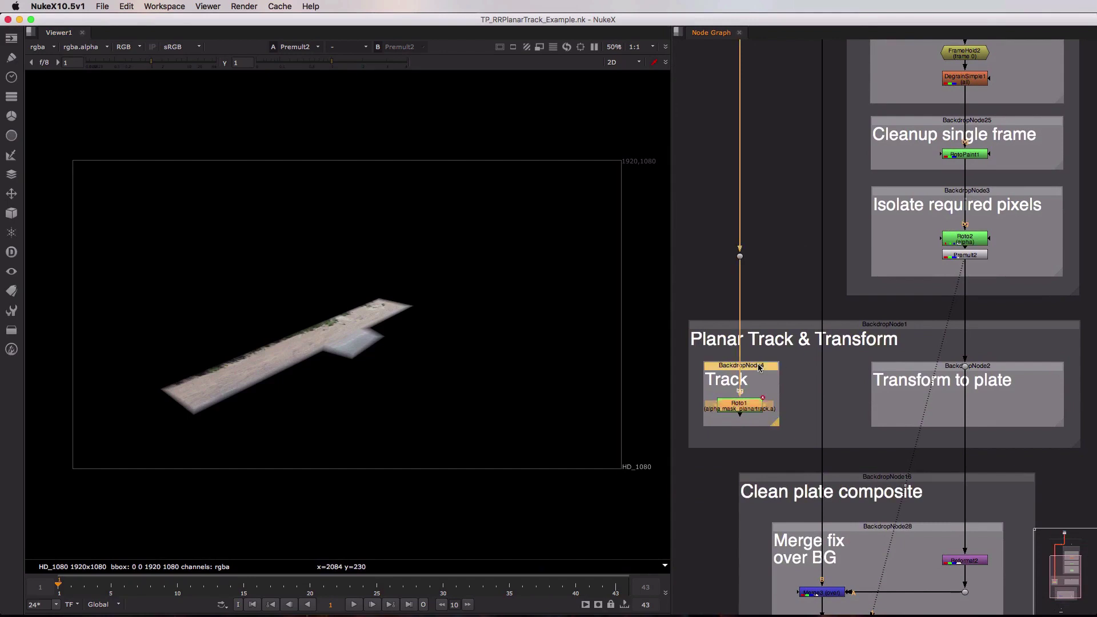
click(899, 367)
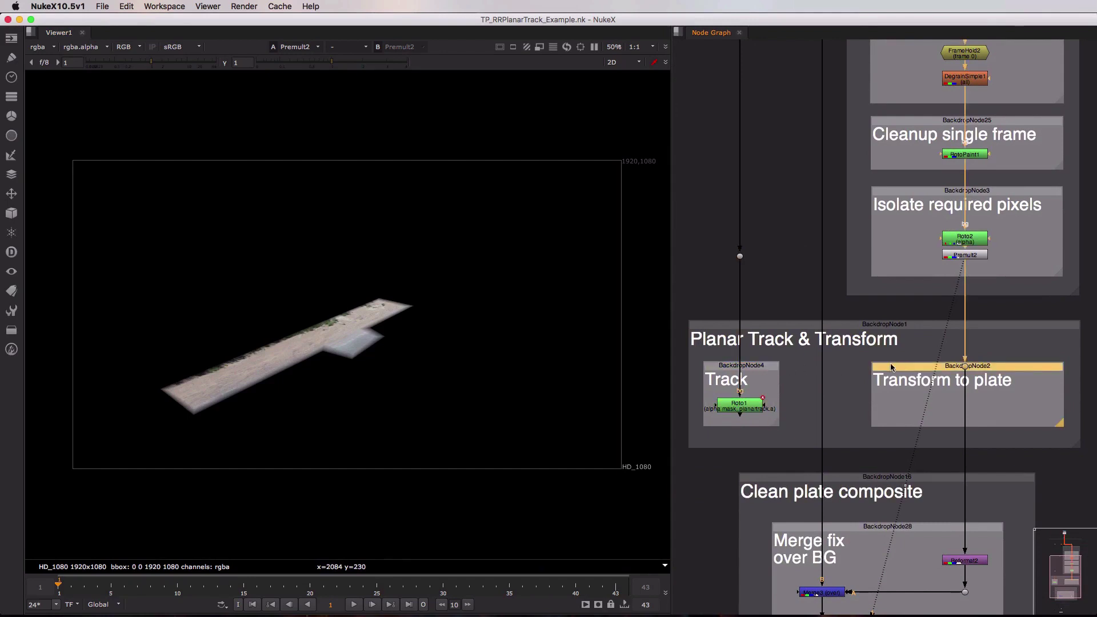
click(743, 369)
click(748, 404)
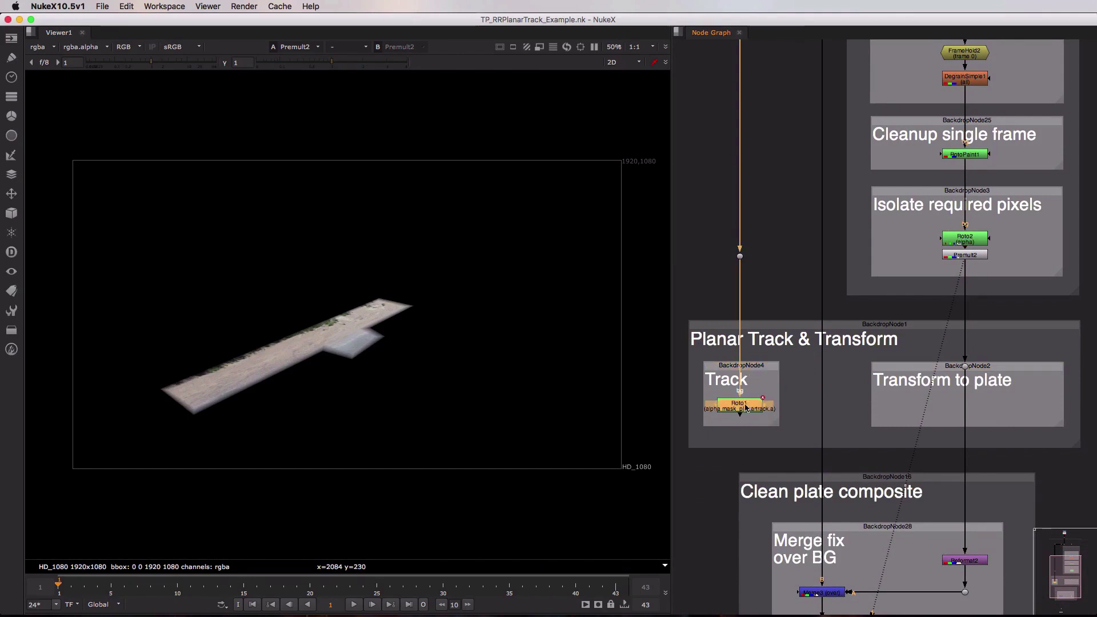
key(1)
double_click(749, 406)
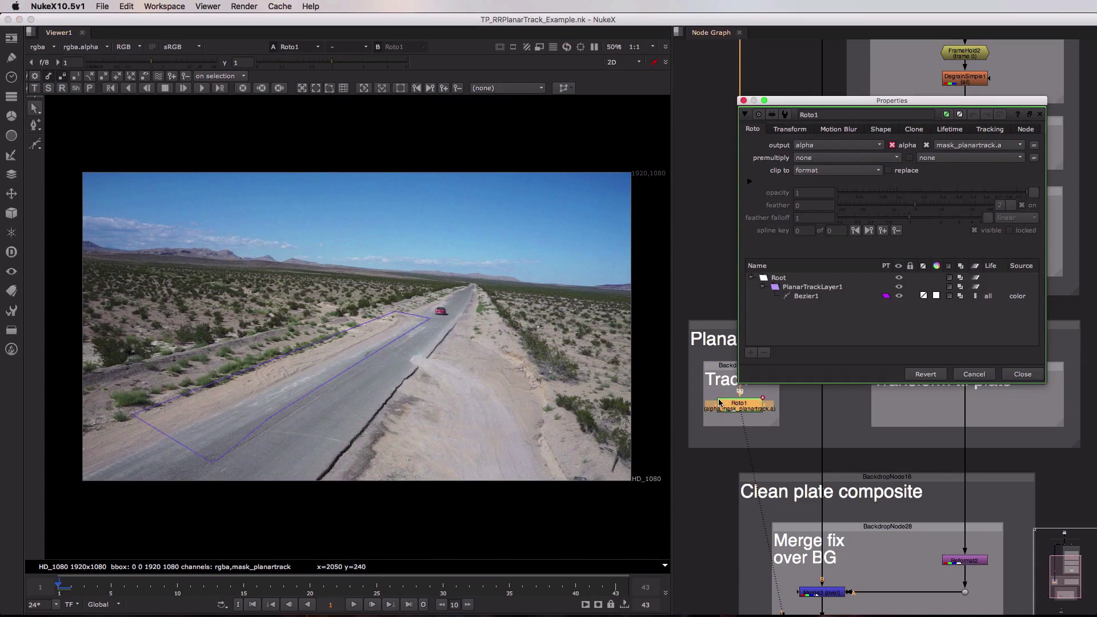
Make PlanarTrackLayer1 the active planar track layer of Roto1.
click(482, 89)
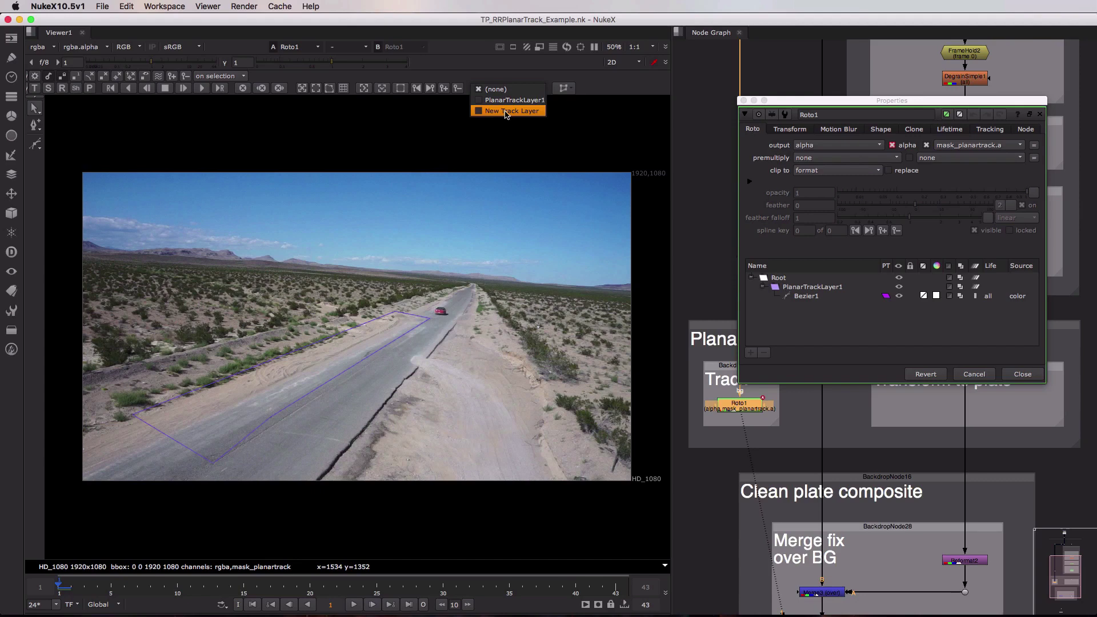
click(502, 100)
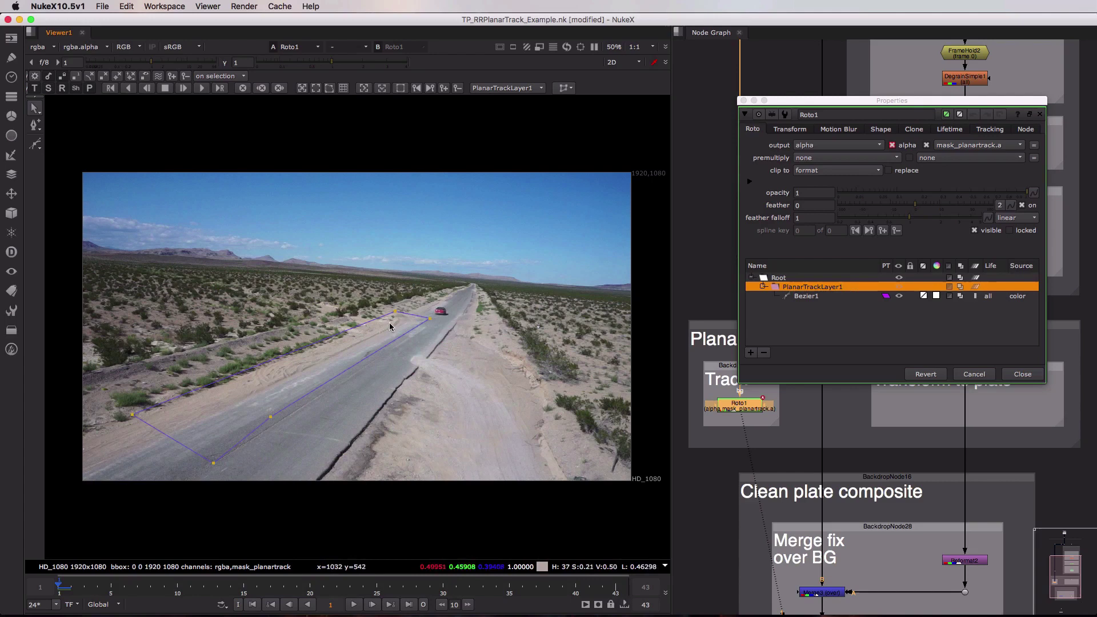
ctrl+alt+click(270, 417)
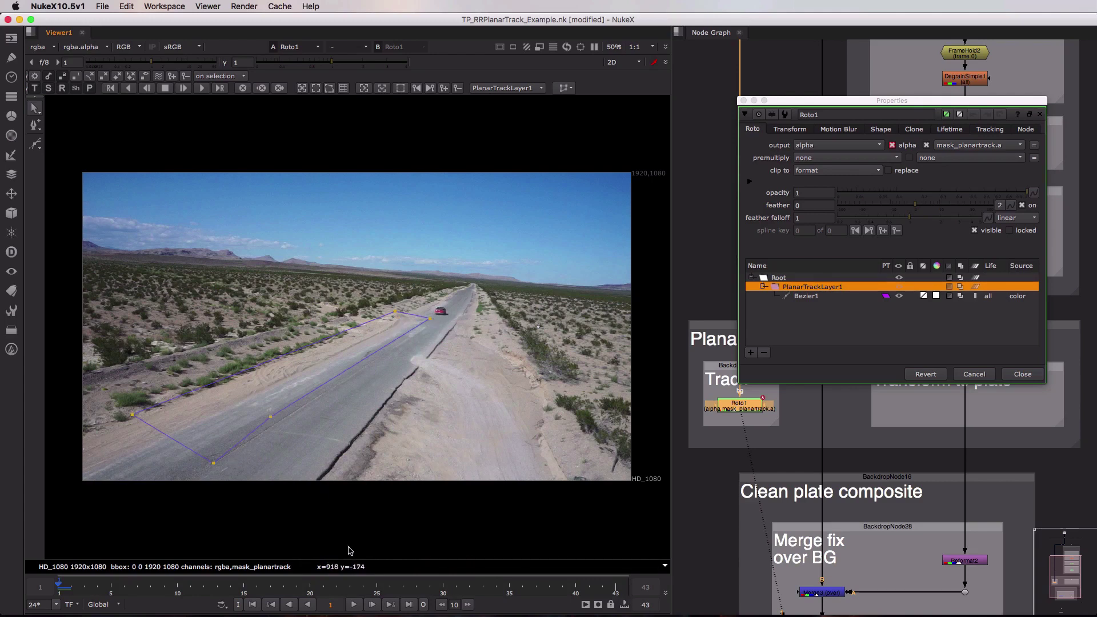
Play the tracked roadside shape through the shot and go back to frame 1.
click(354, 605)
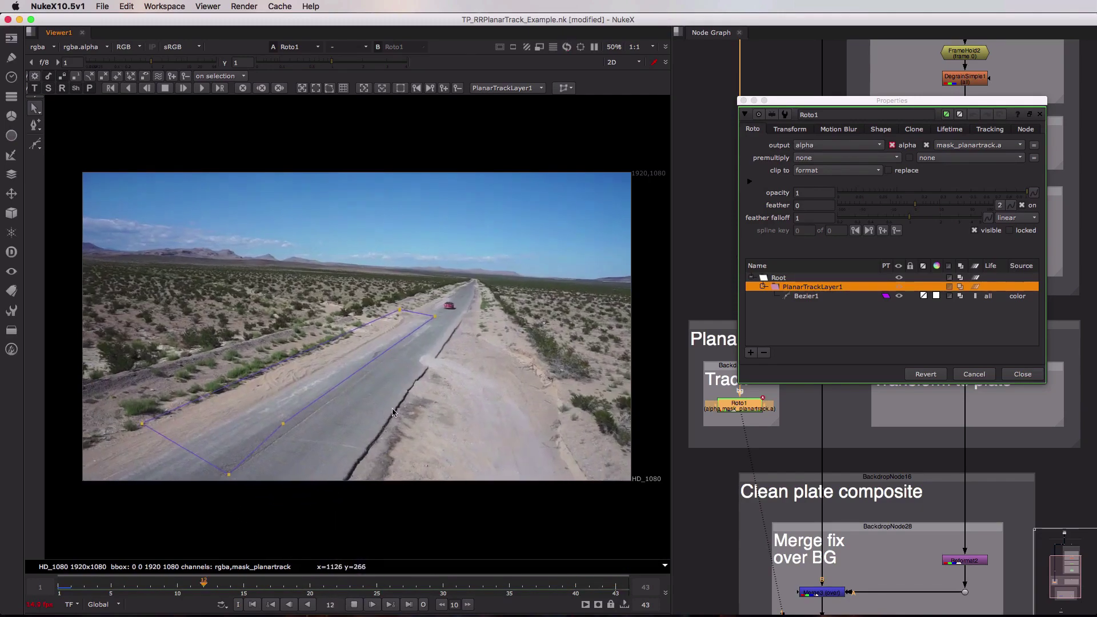
click(353, 610)
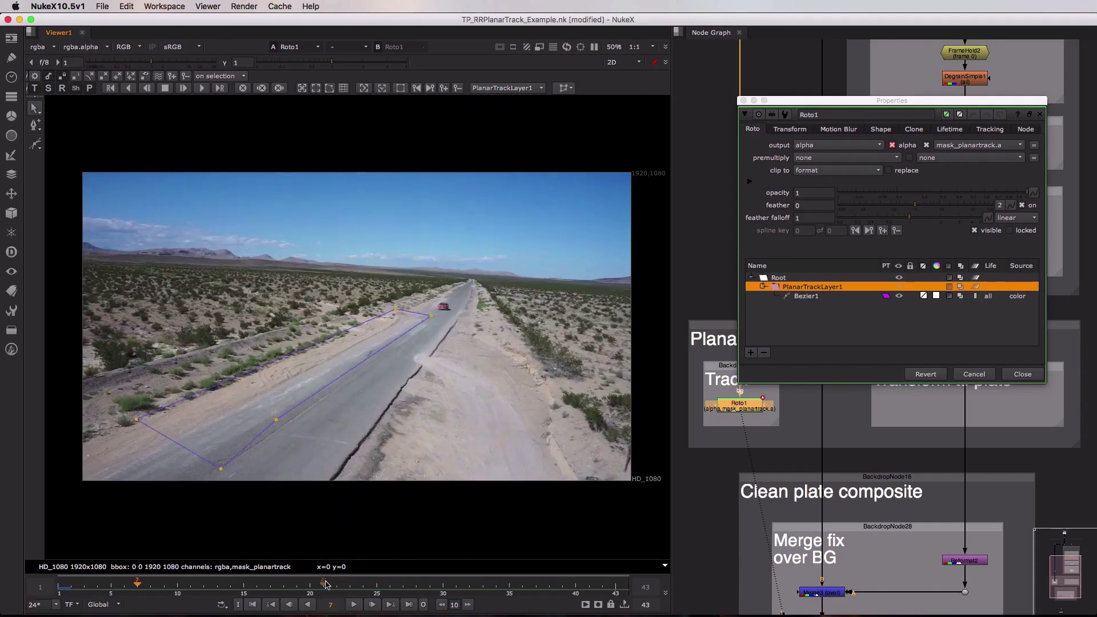
click(190, 590)
drag(180, 593, 63, 591)
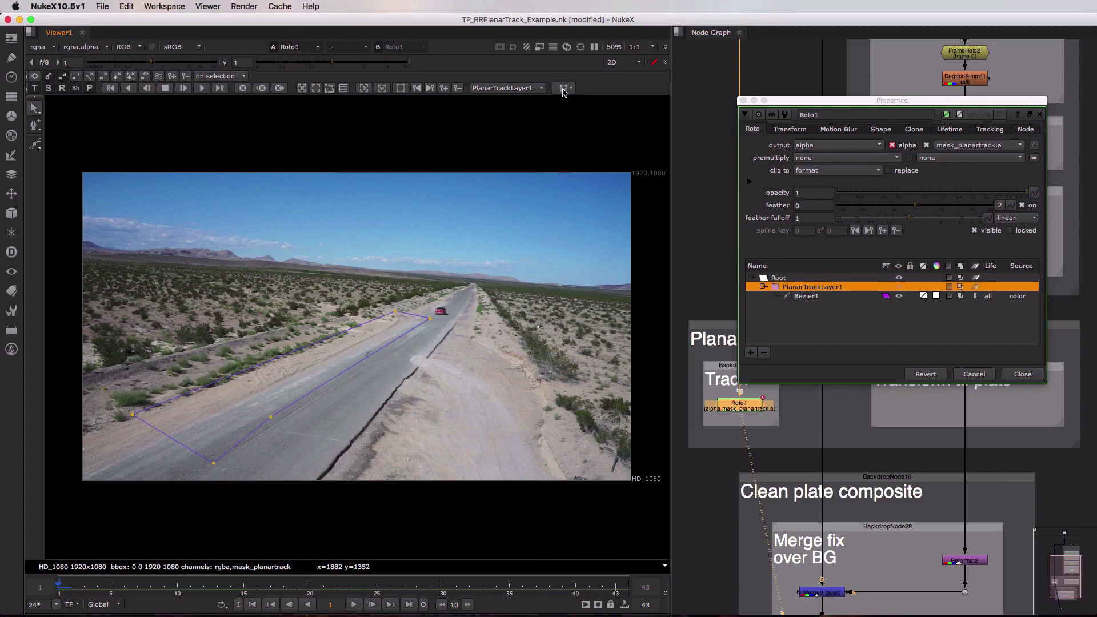
Export a CornerPin2D (relative, baked) from PlanarTrackLayer1 and insert it into the clean plate branch inside the Transform to plate group.
click(570, 89)
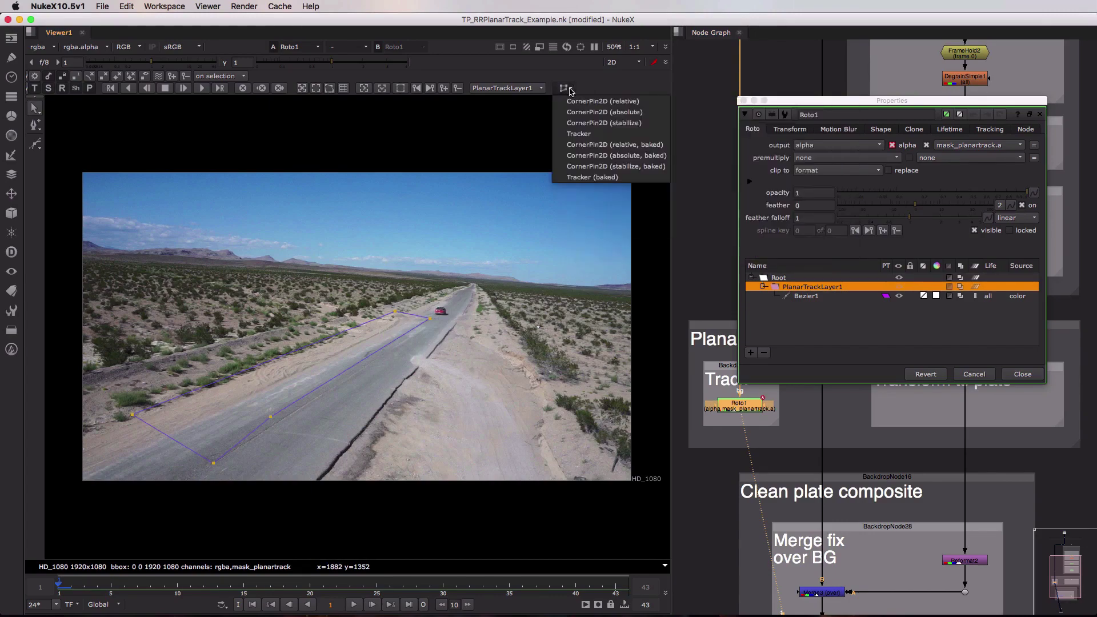
click(644, 145)
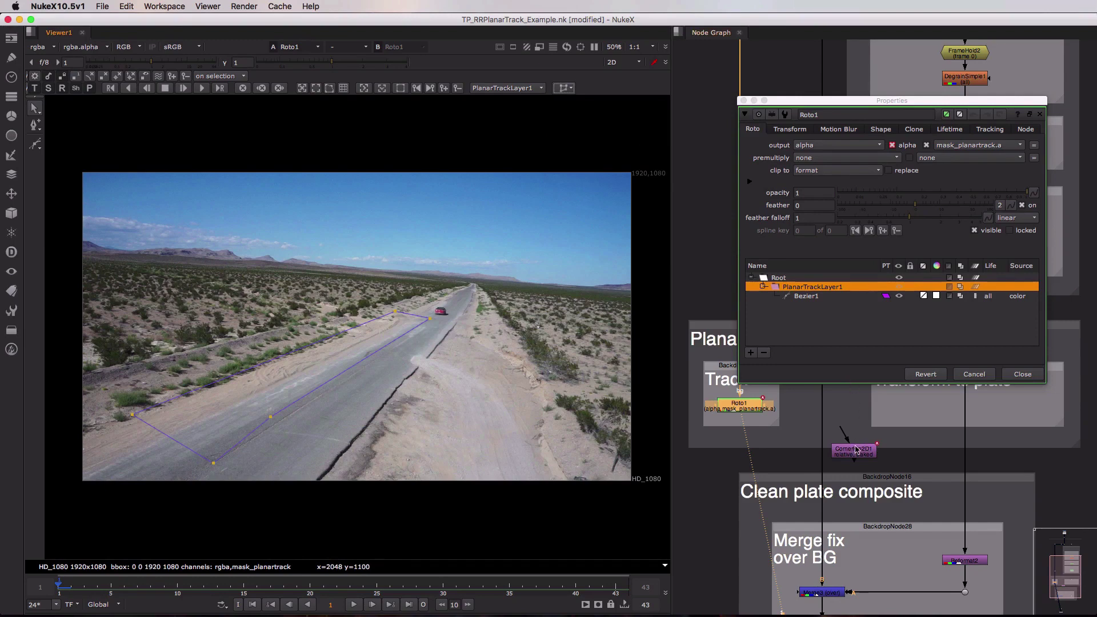
drag(856, 449, 866, 453)
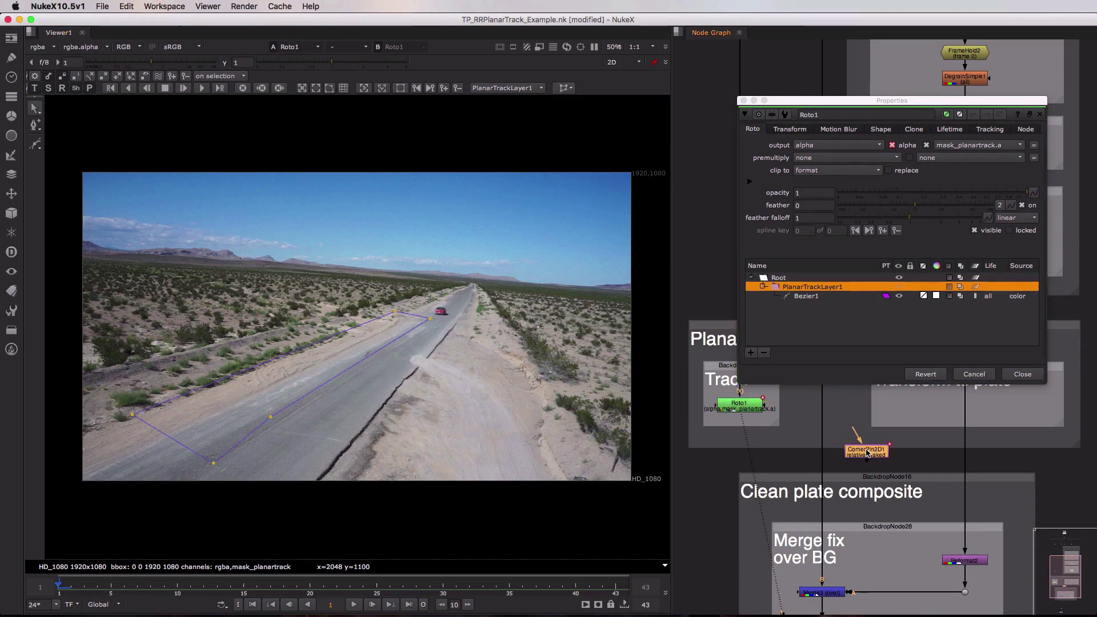
drag(867, 453, 866, 439)
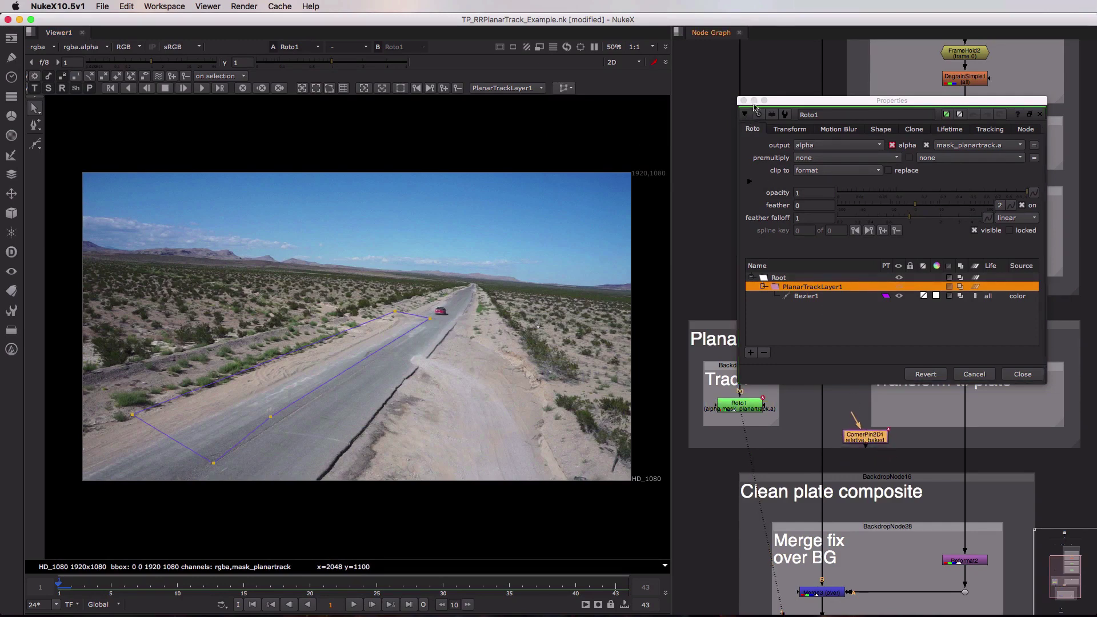
click(743, 101)
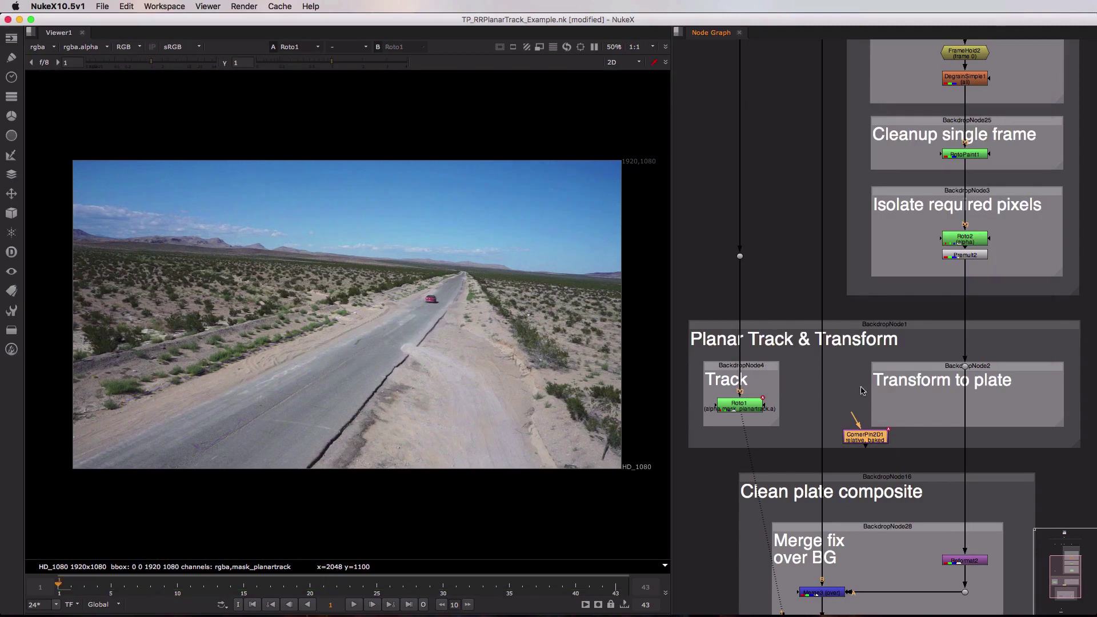
drag(866, 438, 964, 405)
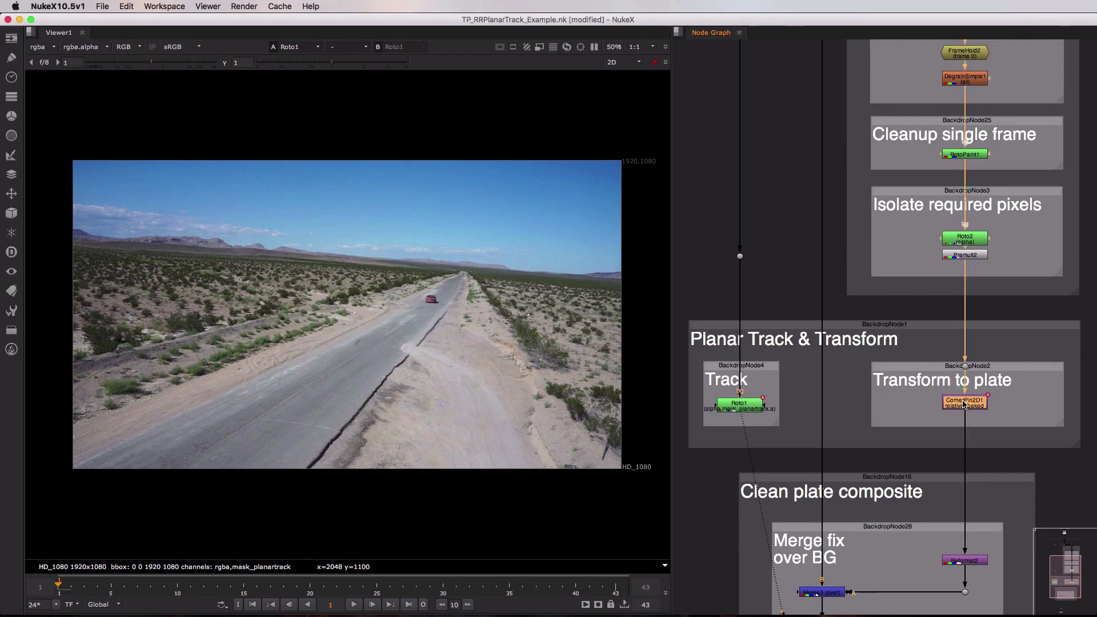
View the corner pin's output and play it back to check that the clean patch follows the track.
key(1)
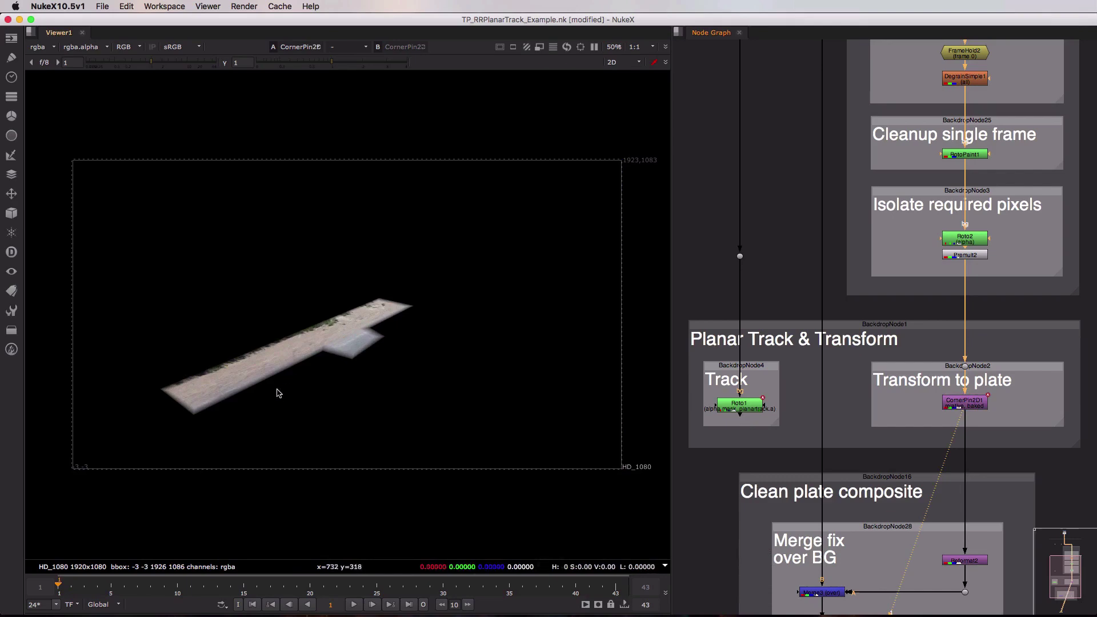
click(355, 604)
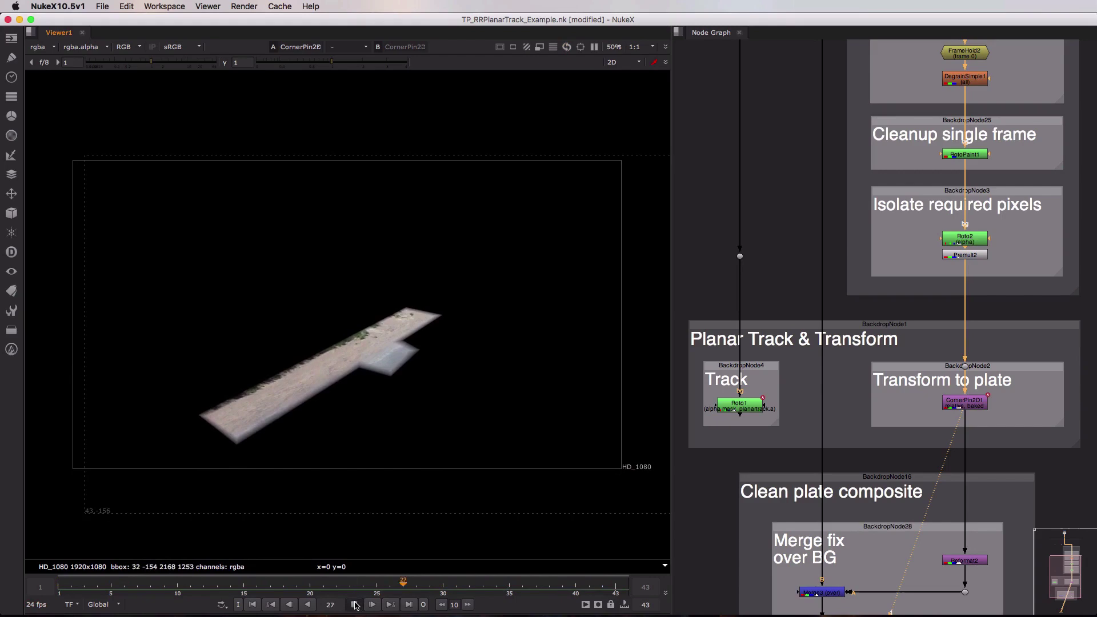
click(354, 605)
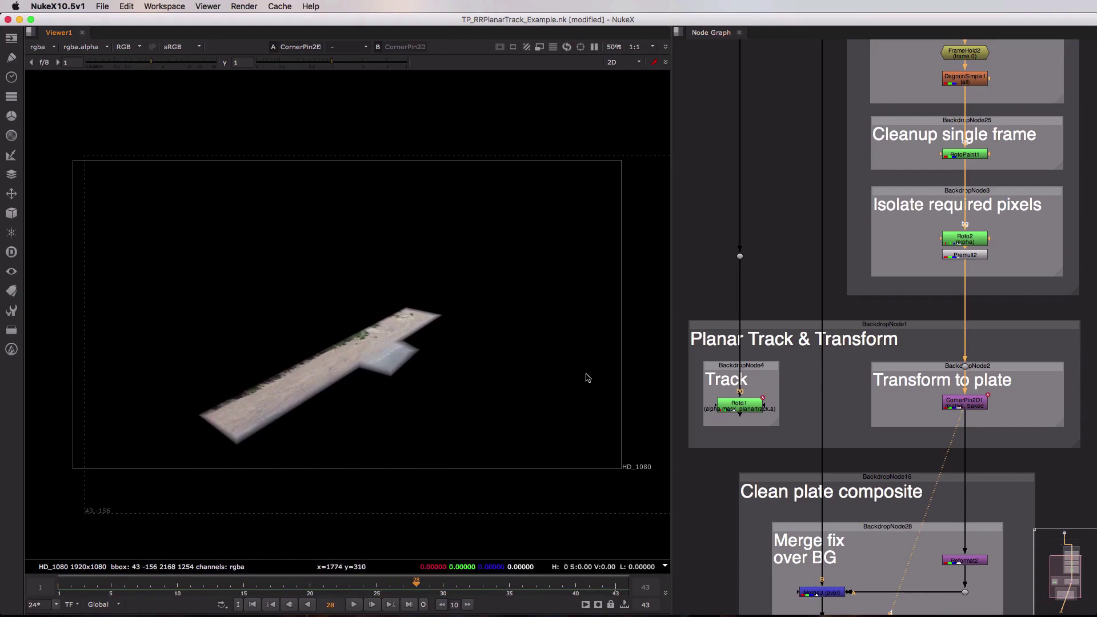
View the Merge3 result in the Merge fix over BG group and play the composite back.
middle_drag(850, 514, 846, 357)
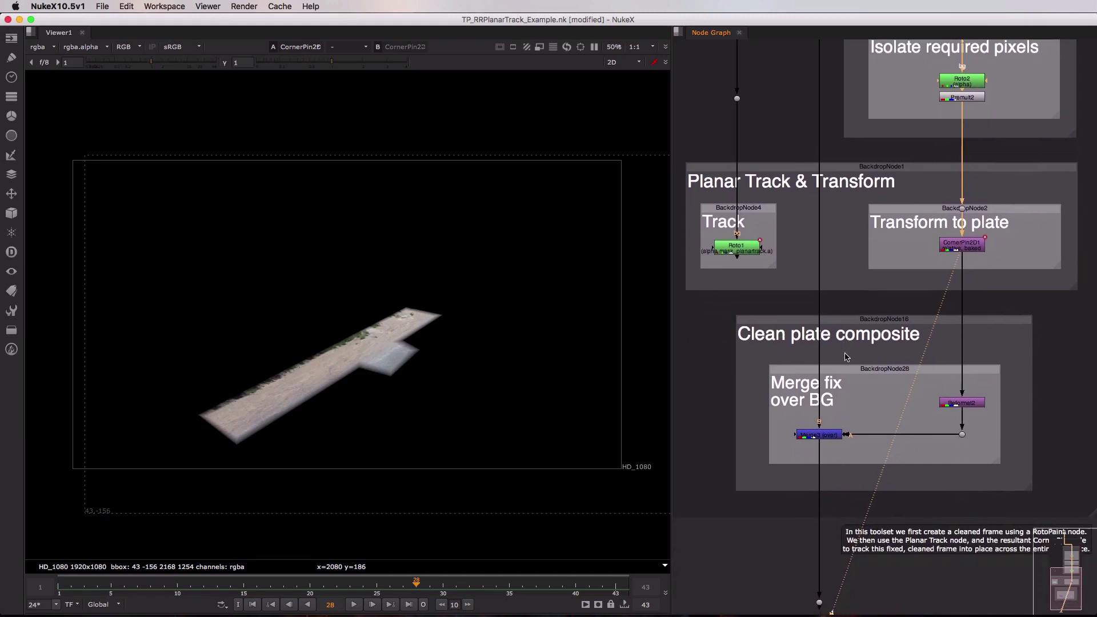
click(821, 440)
key(1)
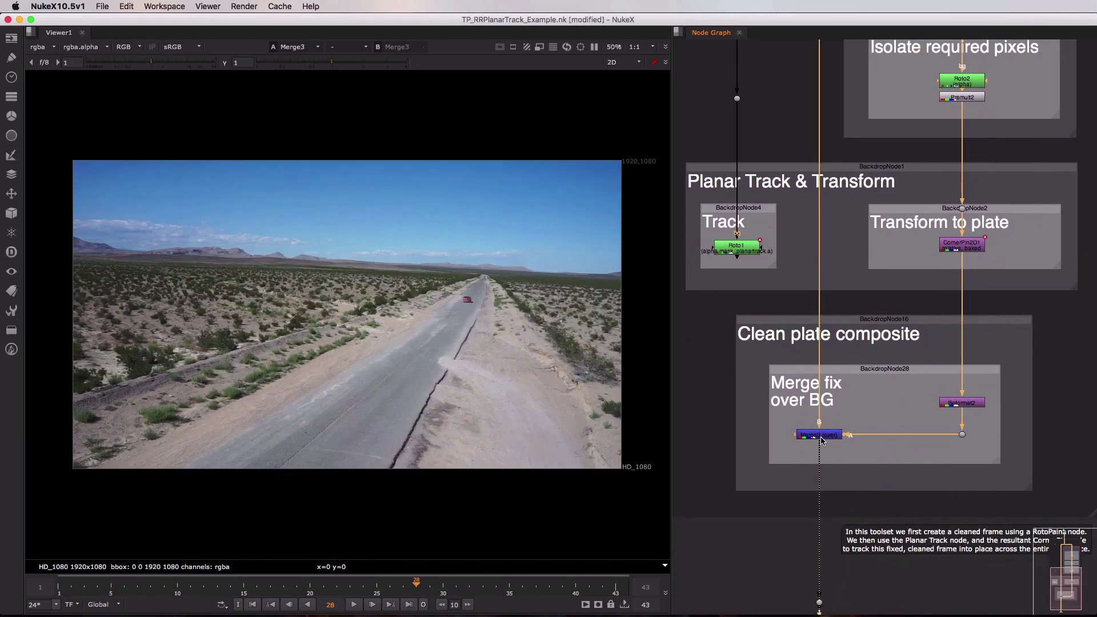
click(354, 606)
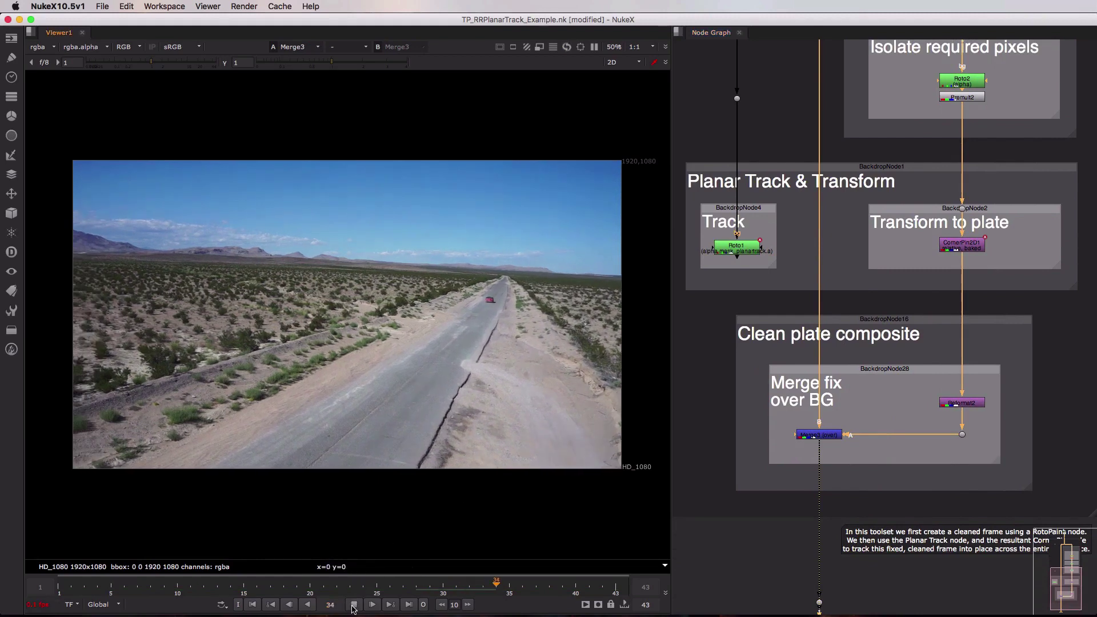